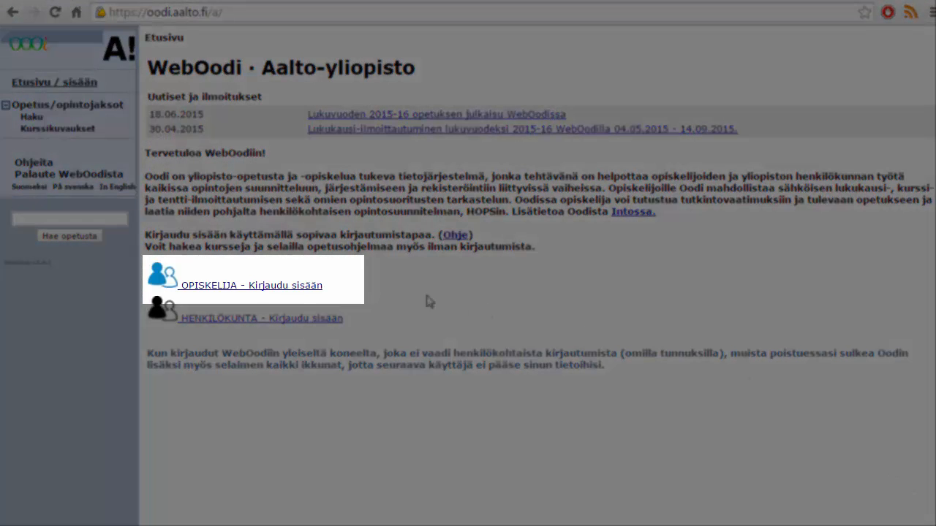
Step: Log in to WebOodi through the staff login and collapse the Kurssipalautteet group
click(308, 326)
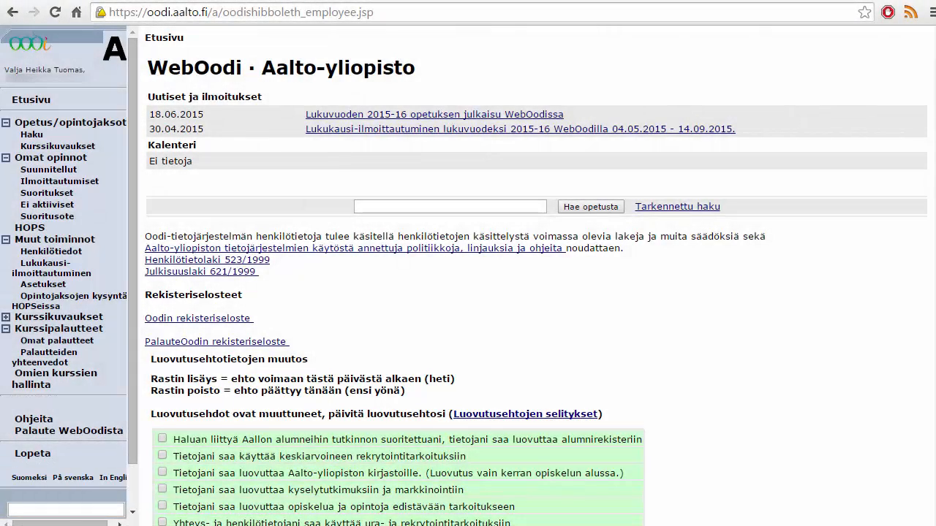
click(6, 330)
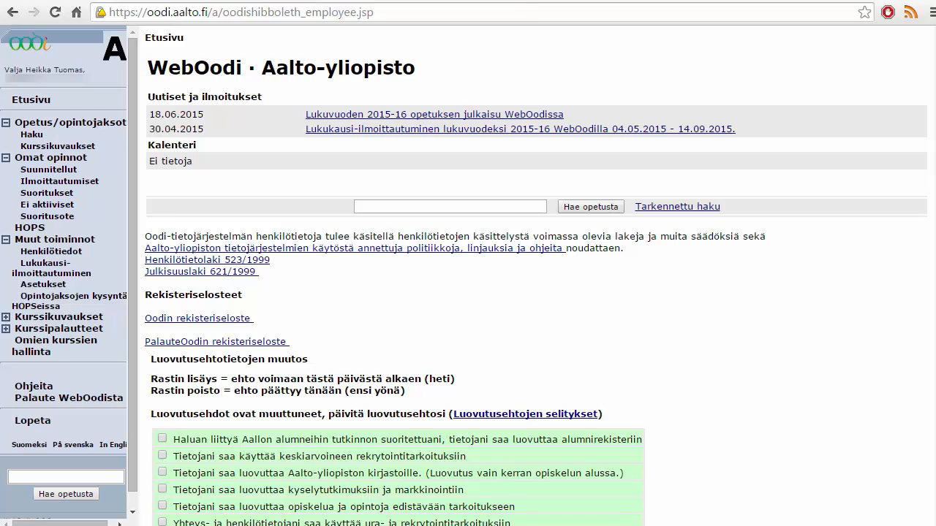
Step: Register as present for Syksy 2015 and Kevät 2016 with basic details confirmed and no optional fees, and return to the WebOodi front page
click(79, 273)
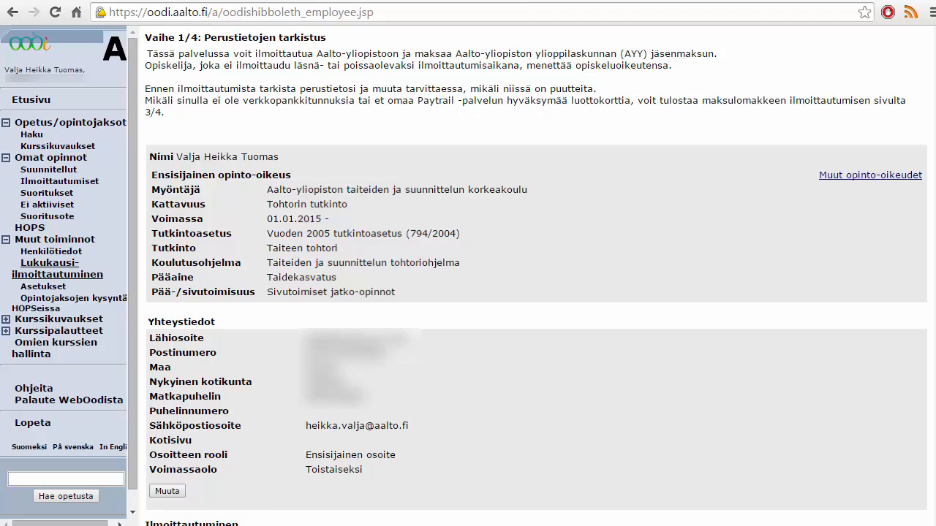
scroll(912, 361, down, 3)
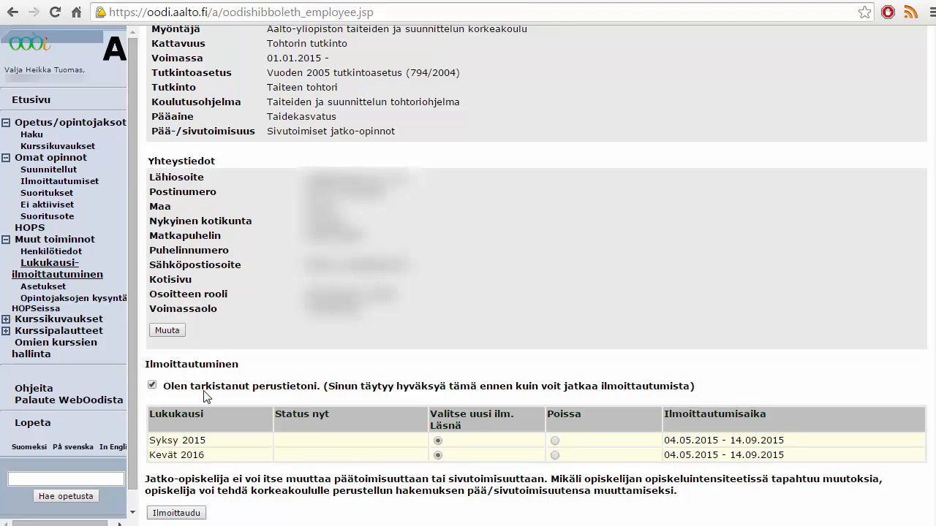
click(194, 514)
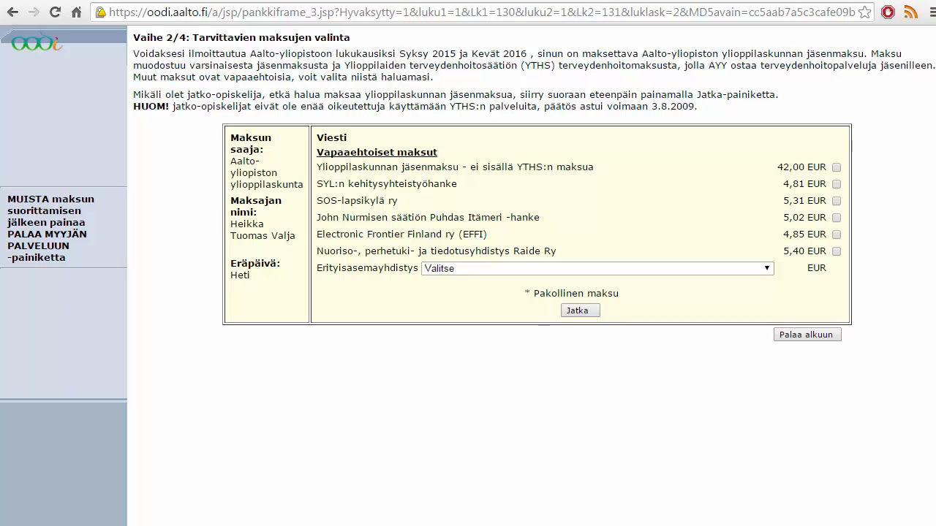
click(577, 311)
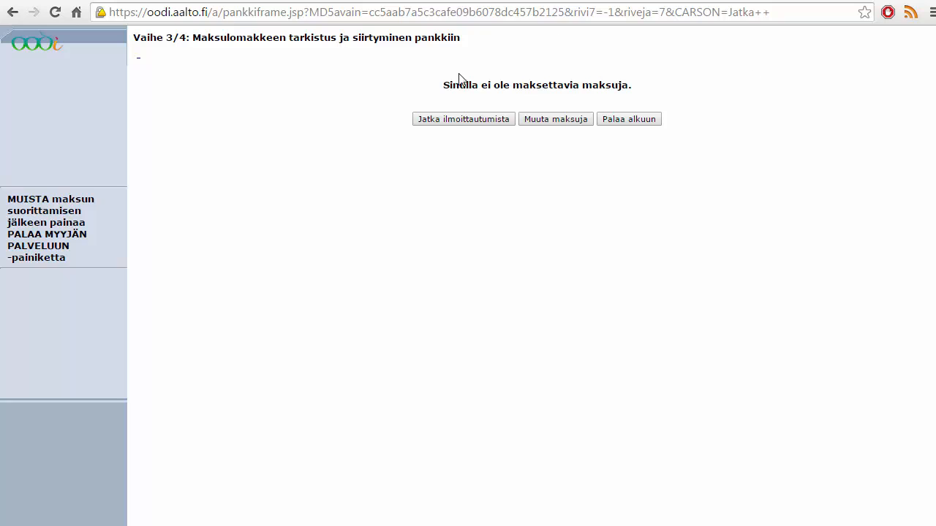
click(448, 123)
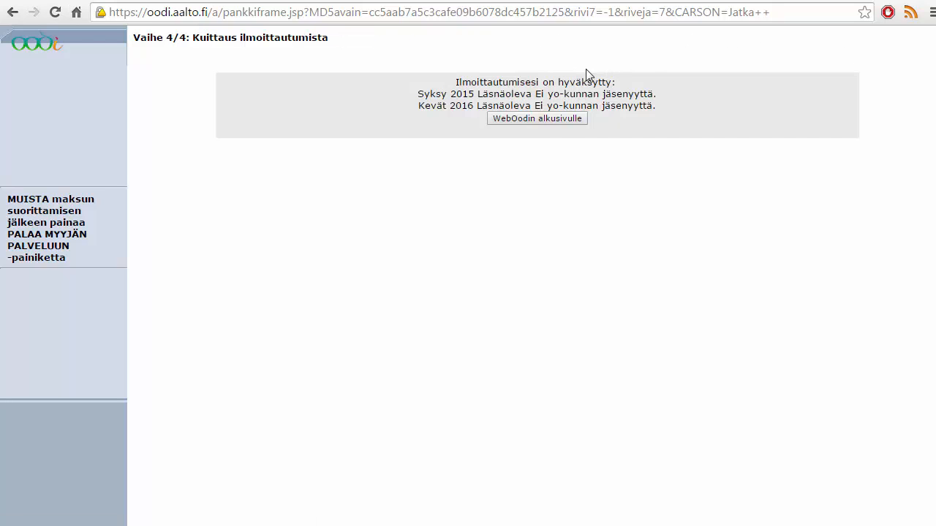
click(549, 121)
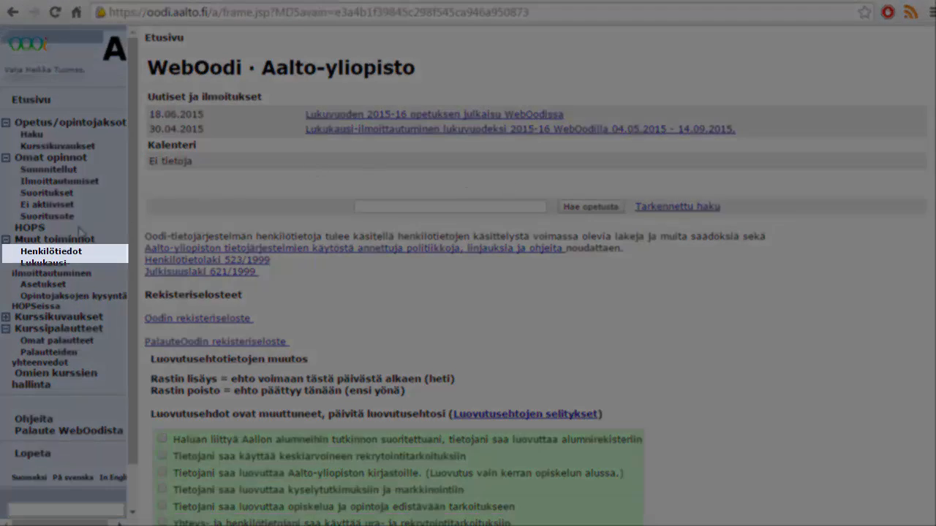
Step: Review the student's personal details, open the contact information for editing, and return without saving
click(73, 253)
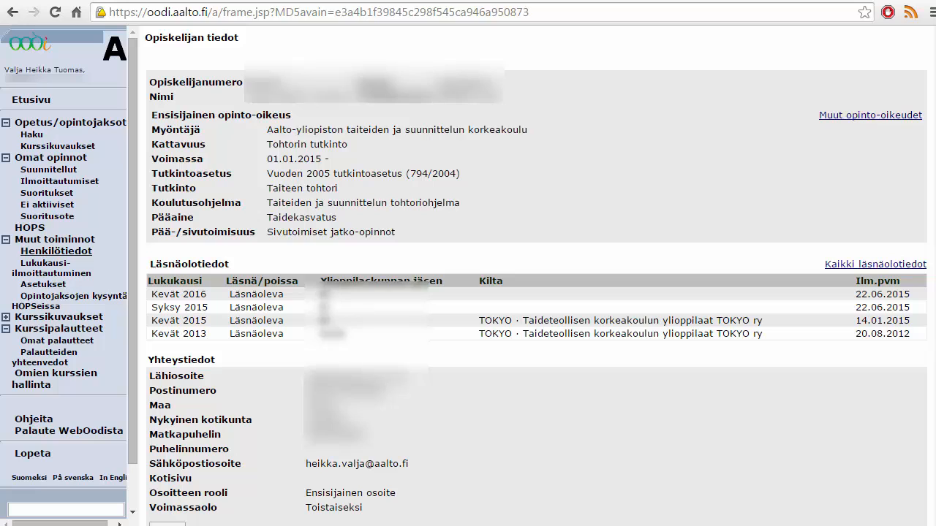
scroll(869, 389, down, 1)
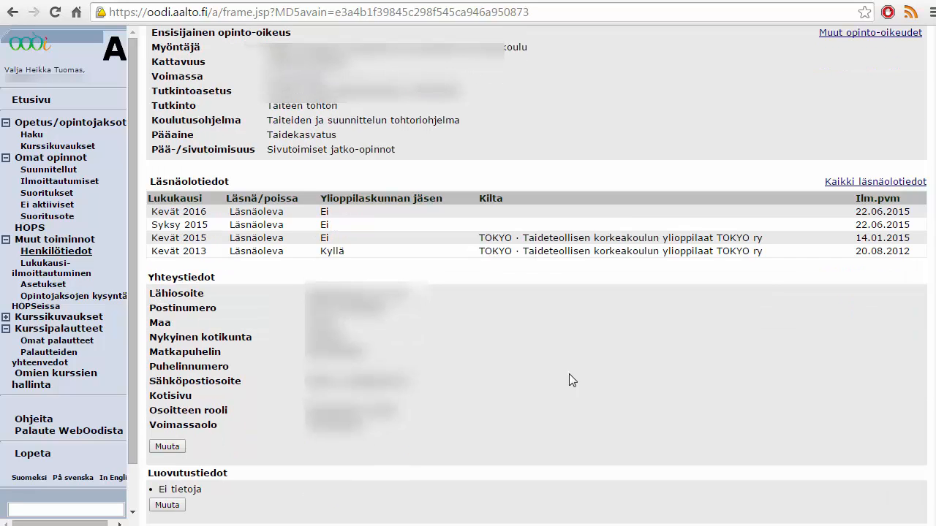
click(167, 445)
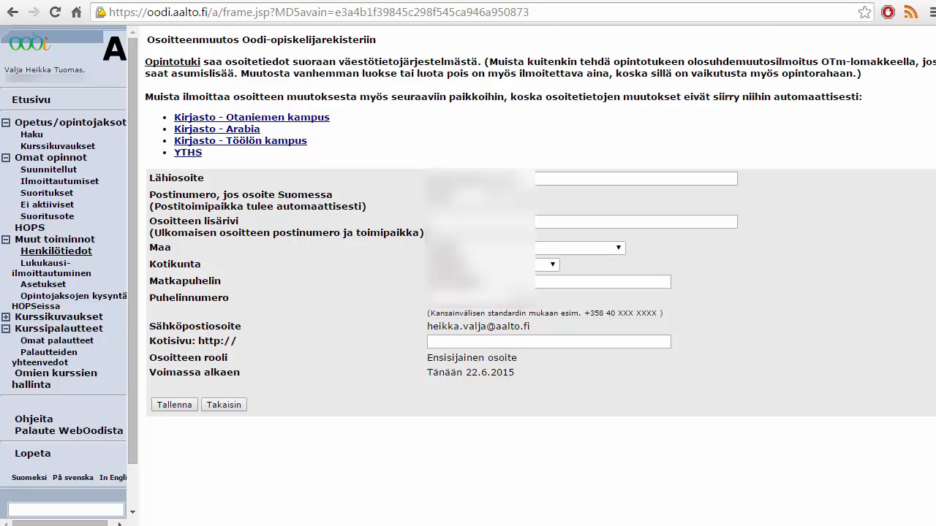
click(223, 404)
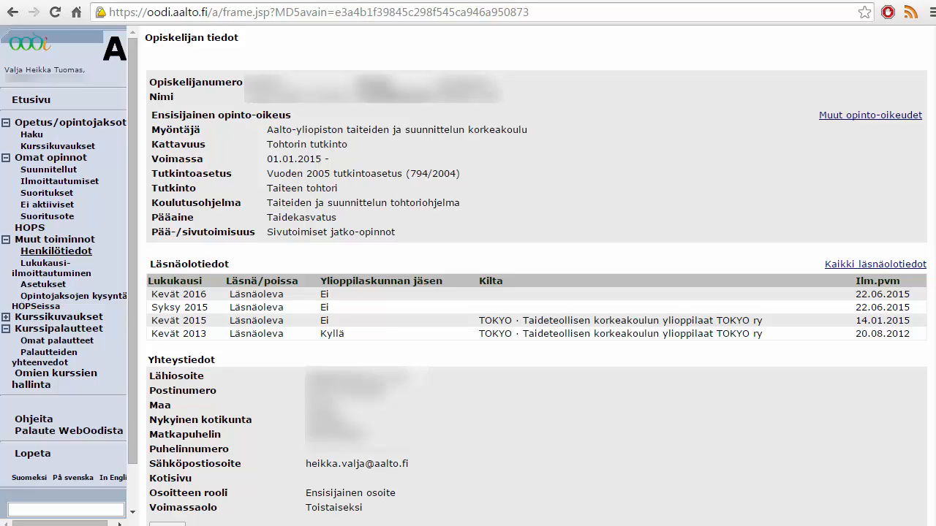
Step: Search current and upcoming courses for "taide"
click(33, 136)
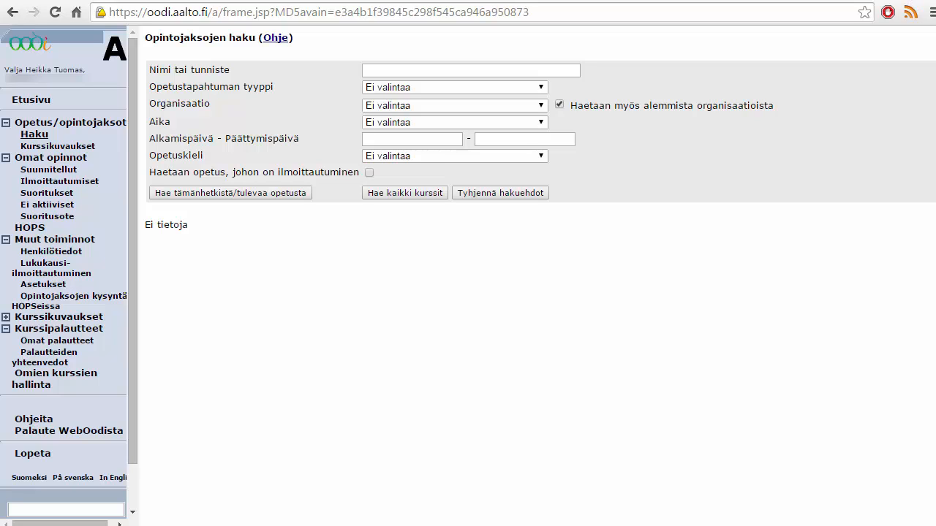
click(379, 71)
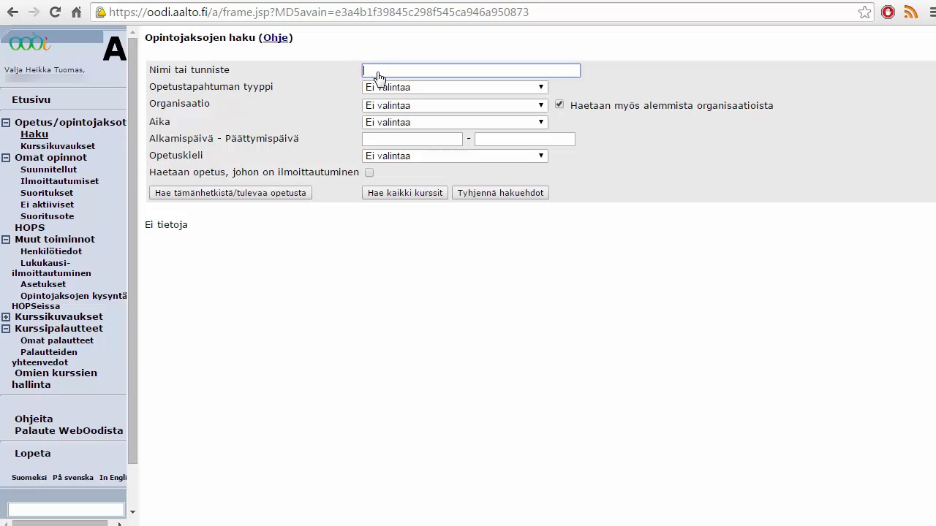
text(taide)
key(Return)
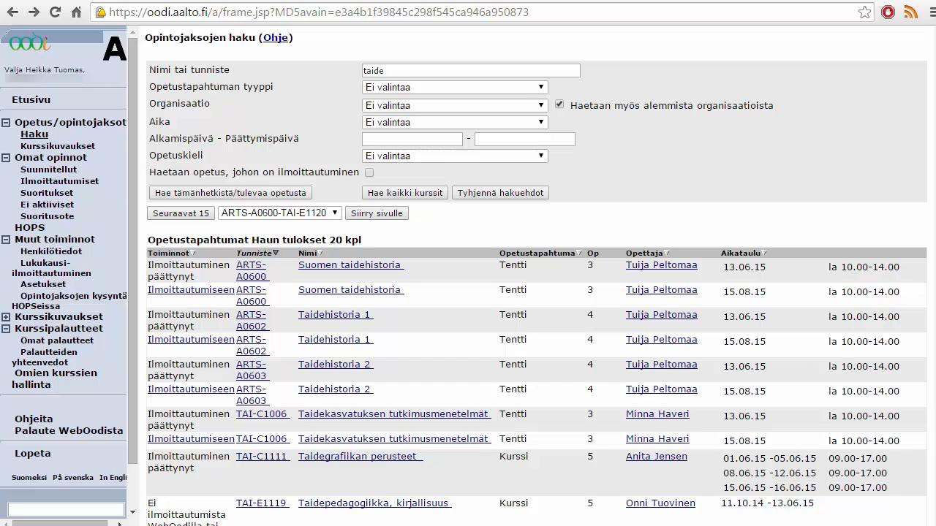
Step: Browse the course descriptions to the Median laitos, 2014-2015 guide and expand the Aineopinnot teaching list
click(57, 146)
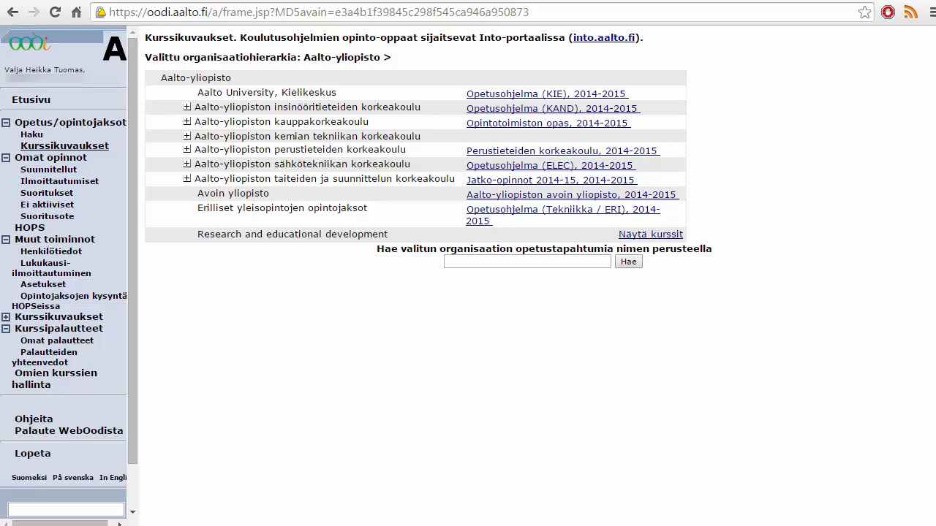
click(187, 179)
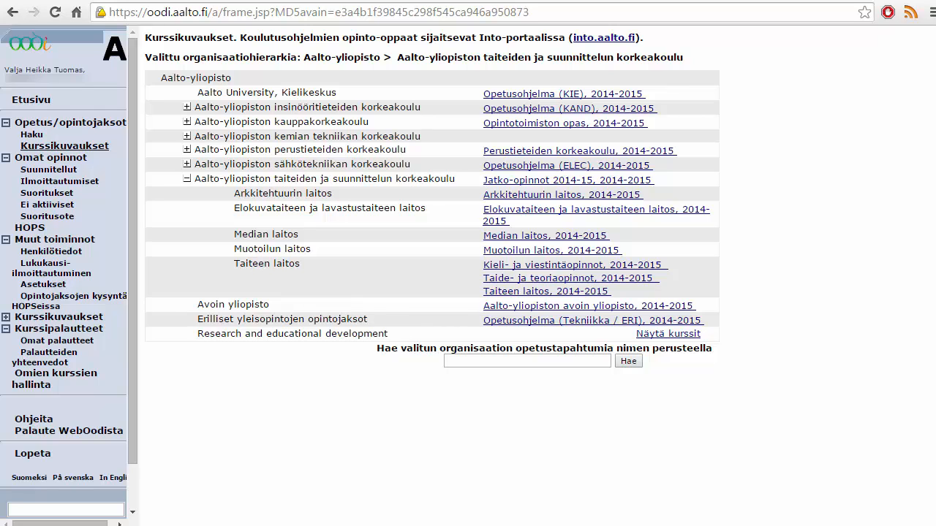
click(585, 236)
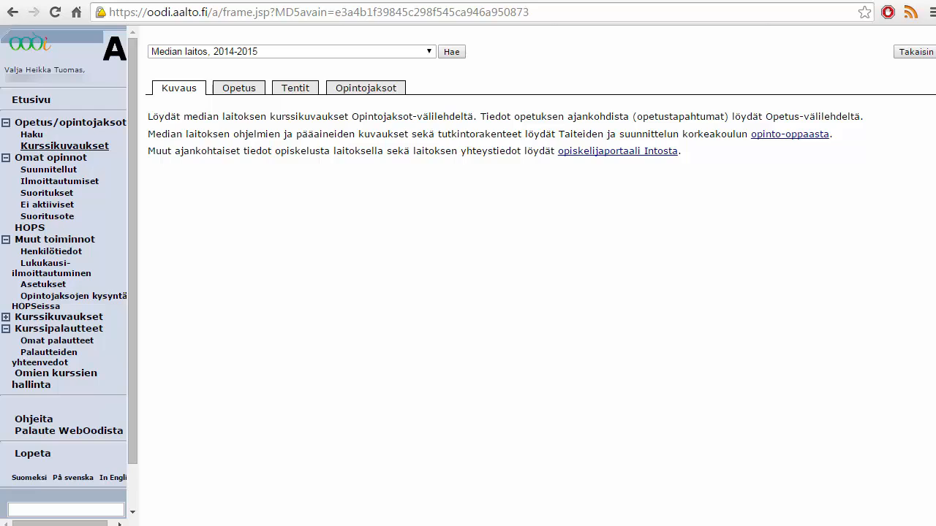
click(242, 88)
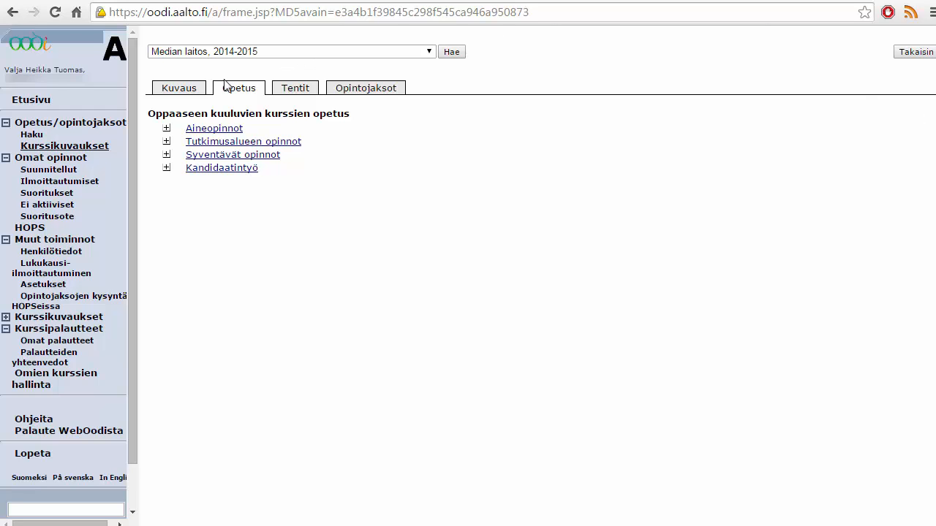
click(167, 130)
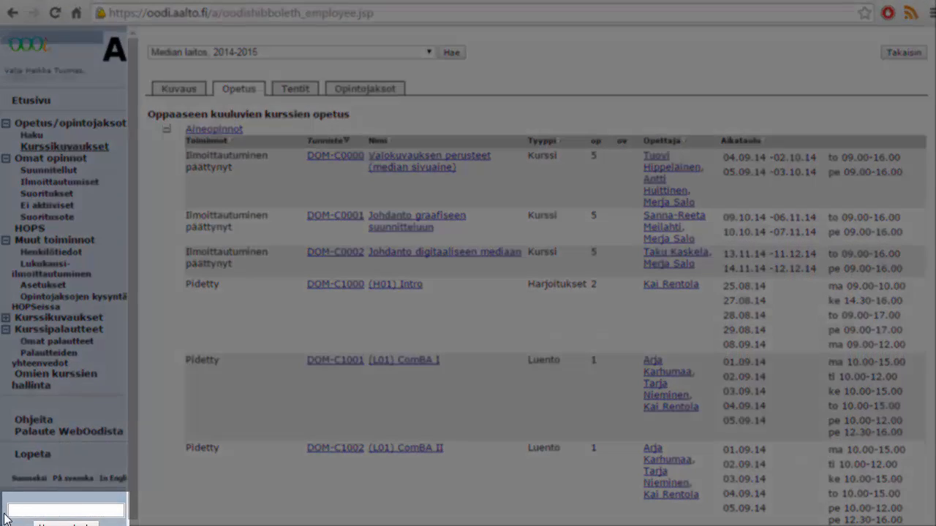
Step: Find the course with code TAI-E1112 using the quick teaching search
click(27, 511)
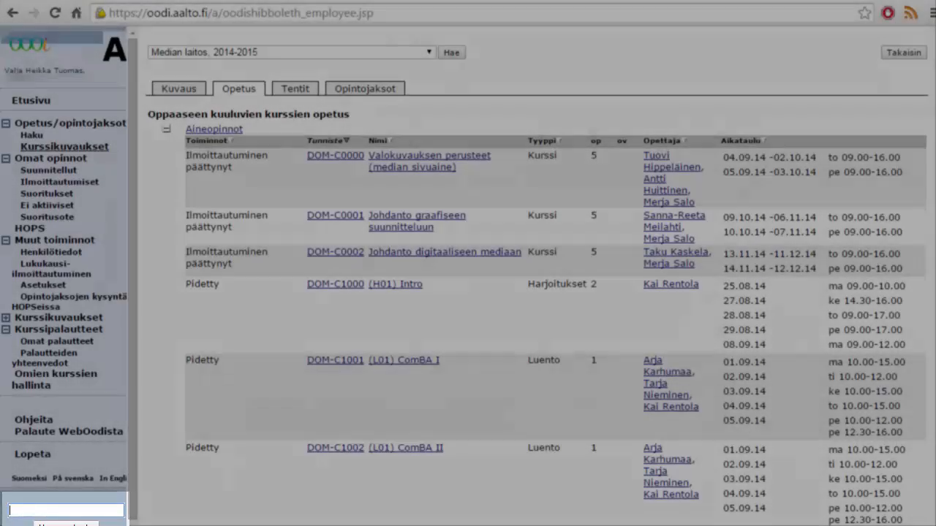
text(TAI-E1112)
click(66, 524)
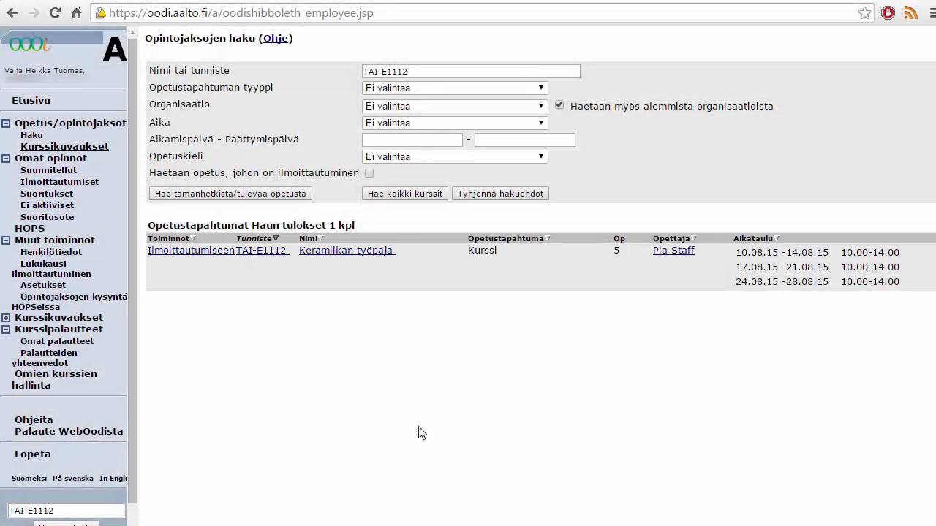
Step: Read the full course description of TAI-E1112 and return to the search results
click(263, 252)
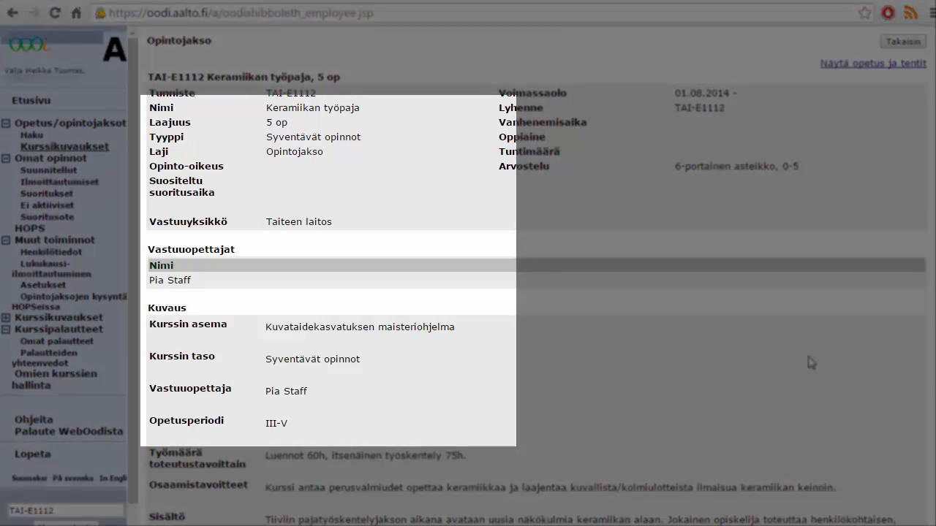
scroll(810, 363, down, 3)
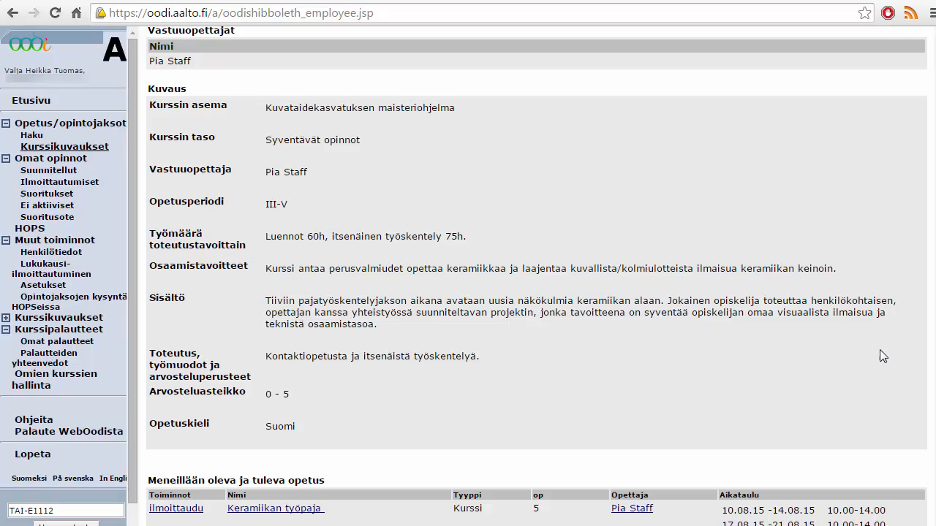
scroll(928, 349, down, 1)
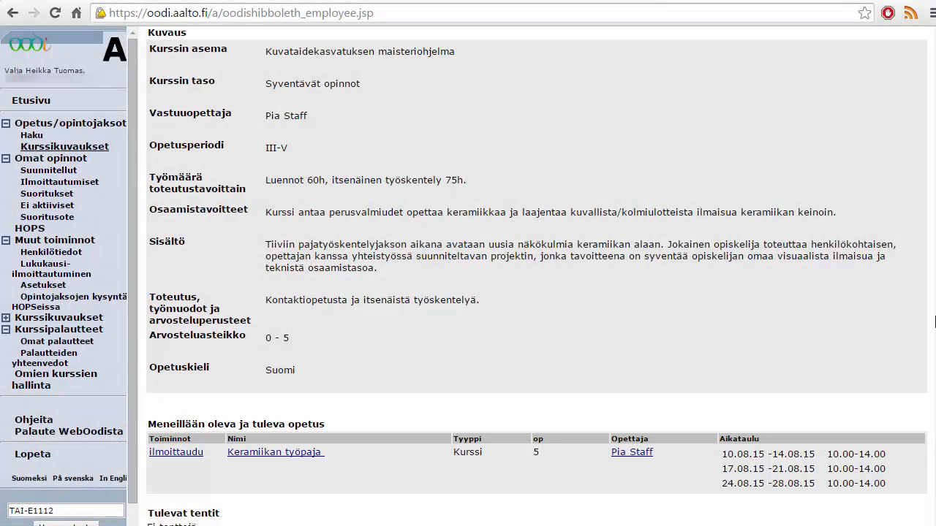
scroll(901, 328, up, 4)
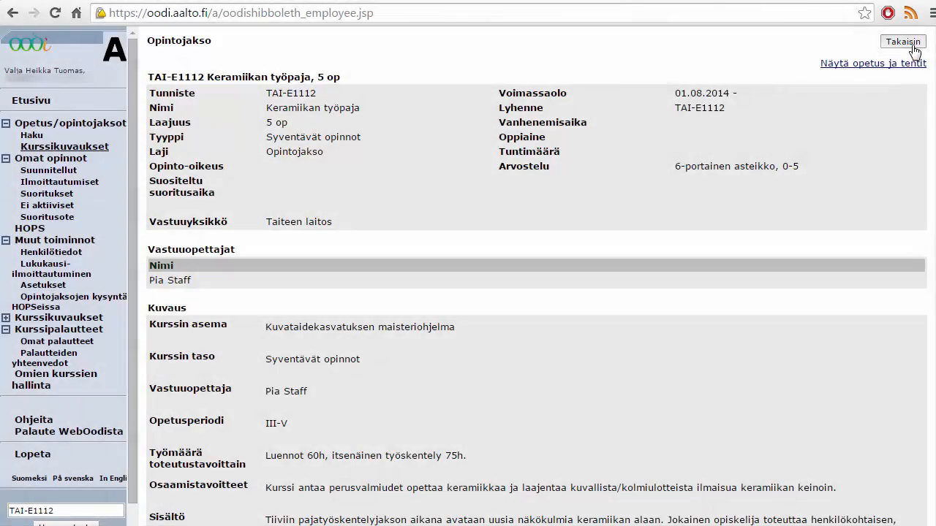
click(912, 46)
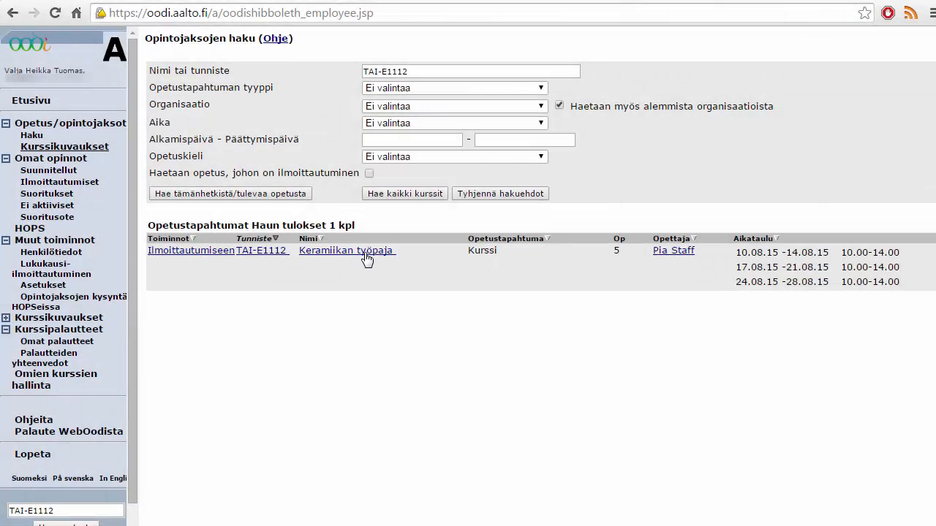
Step: Review the teaching event details and enrolment instructions of Keramiikan työpaja, and return to the search results
click(348, 250)
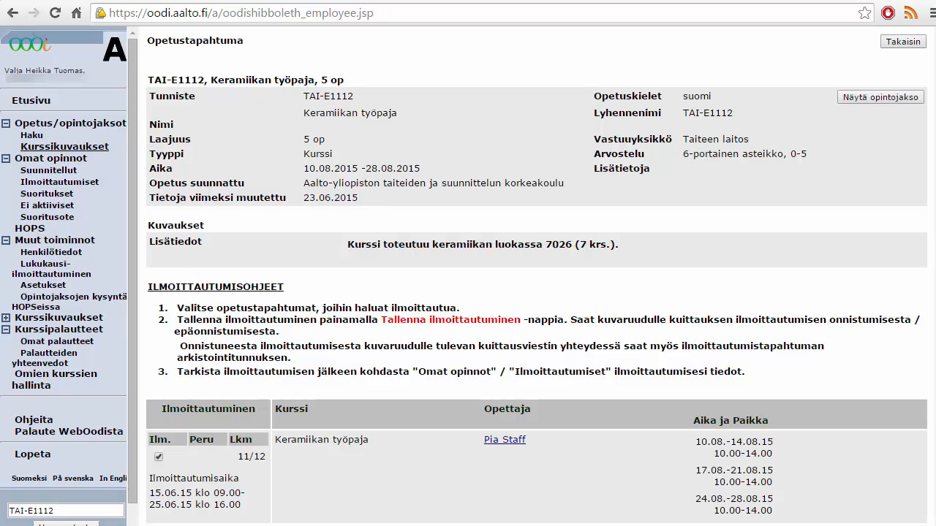
scroll(875, 279, down, 2)
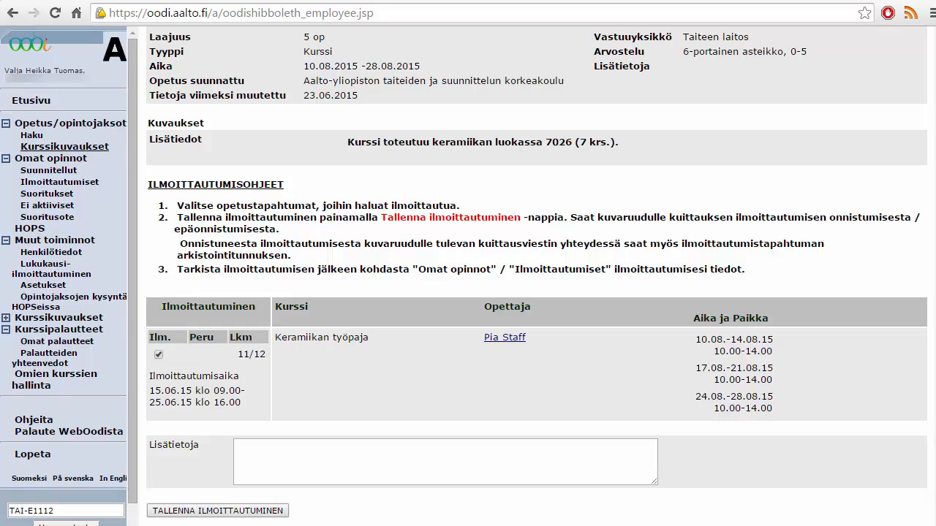
scroll(910, 286, up, 3)
click(903, 35)
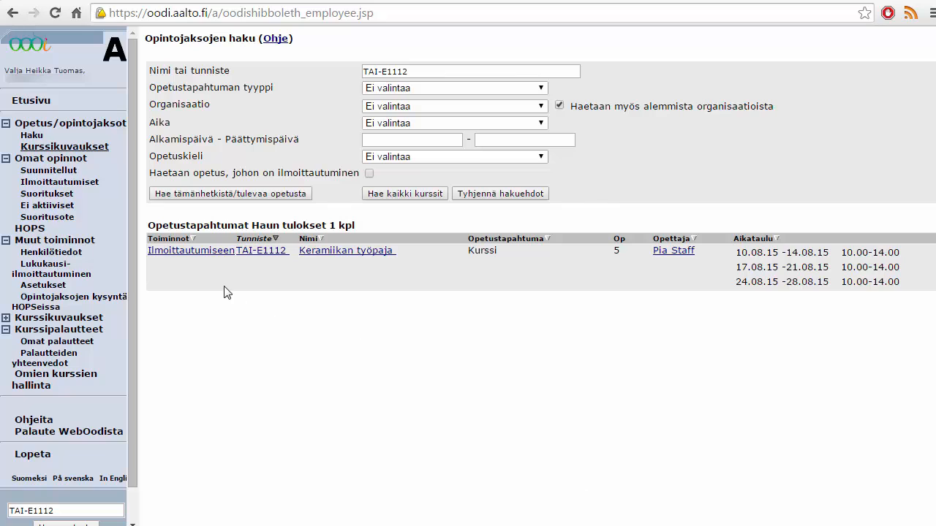
Step: Enrol in the TAI-E1112 Keramiikan työpaja course, save the enrolment, and go back to check it on the teaching event page
click(207, 252)
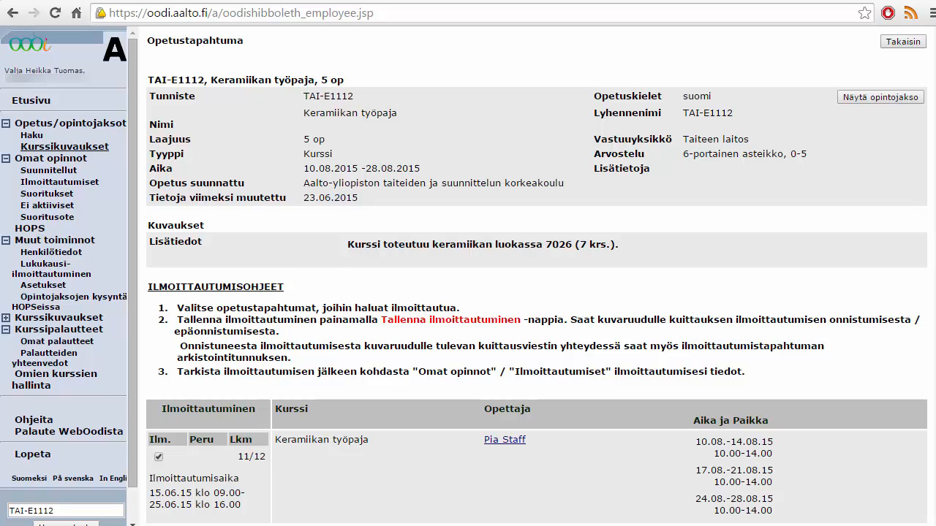
scroll(884, 326, down, 3)
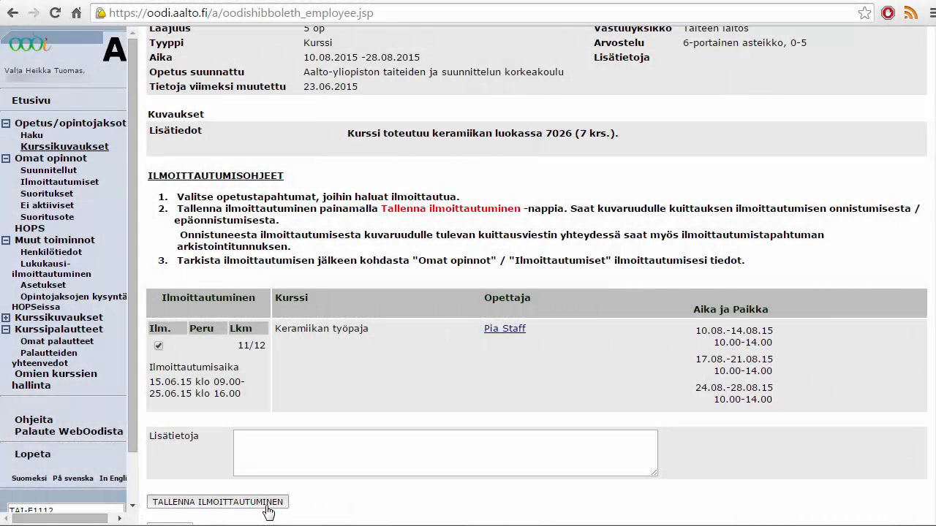
click(267, 504)
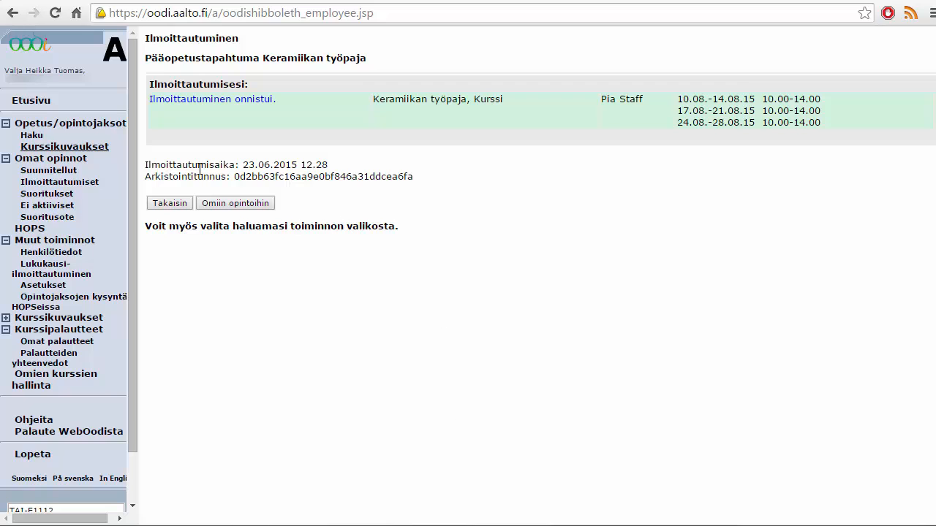
click(179, 204)
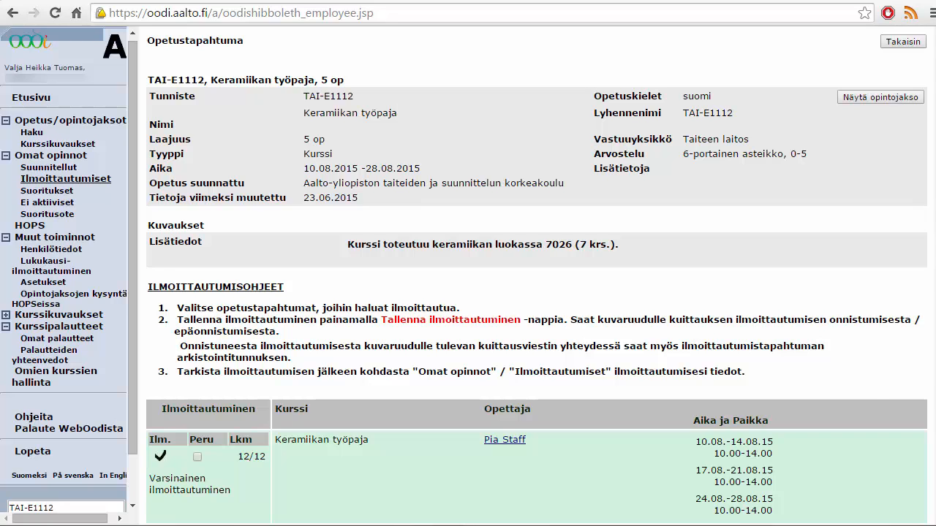
scroll(836, 400, down, 3)
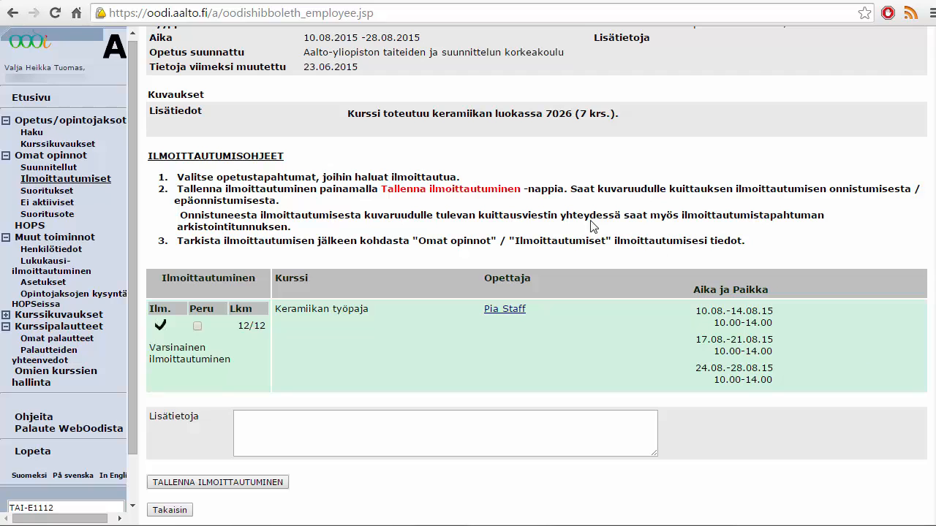
Step: Review the Keramiikan työpaja enrolment details from the list of own enrolments, and return to the list
click(81, 184)
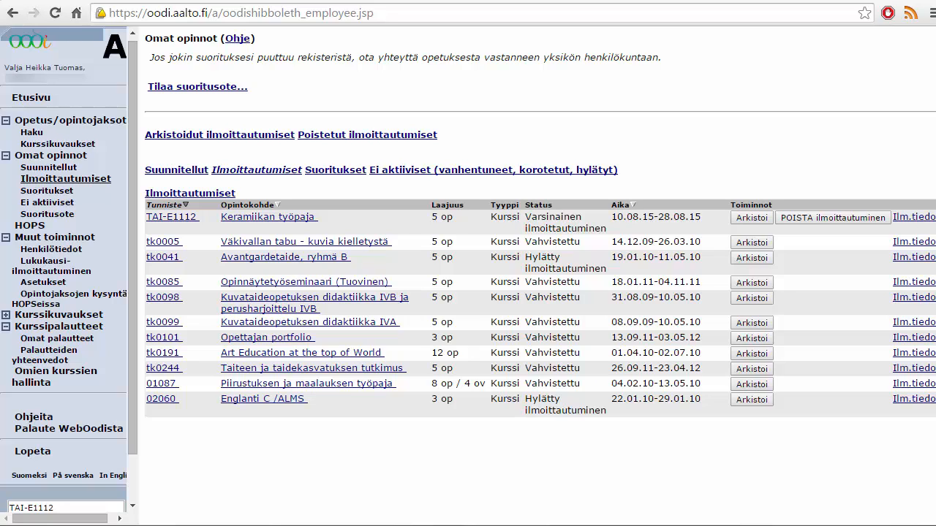
click(302, 220)
scroll(874, 432, down, 3)
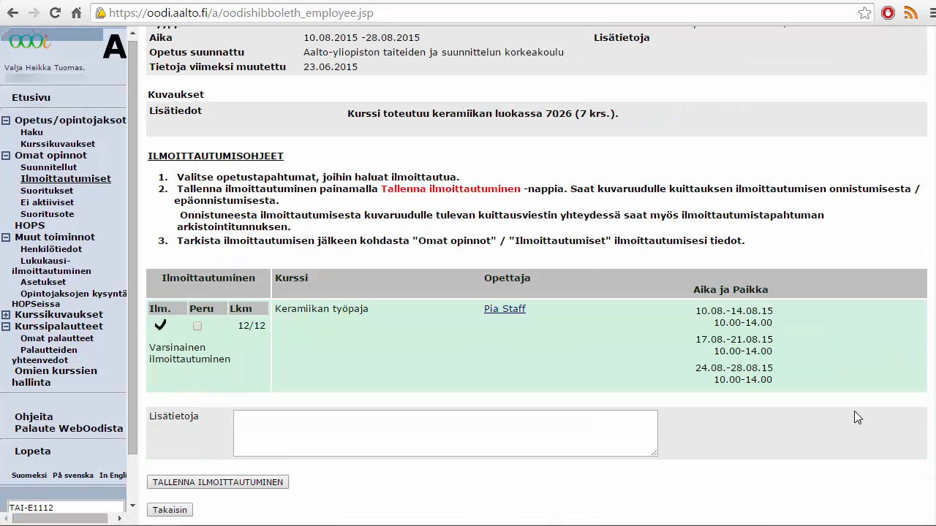
scroll(779, 360, up, 3)
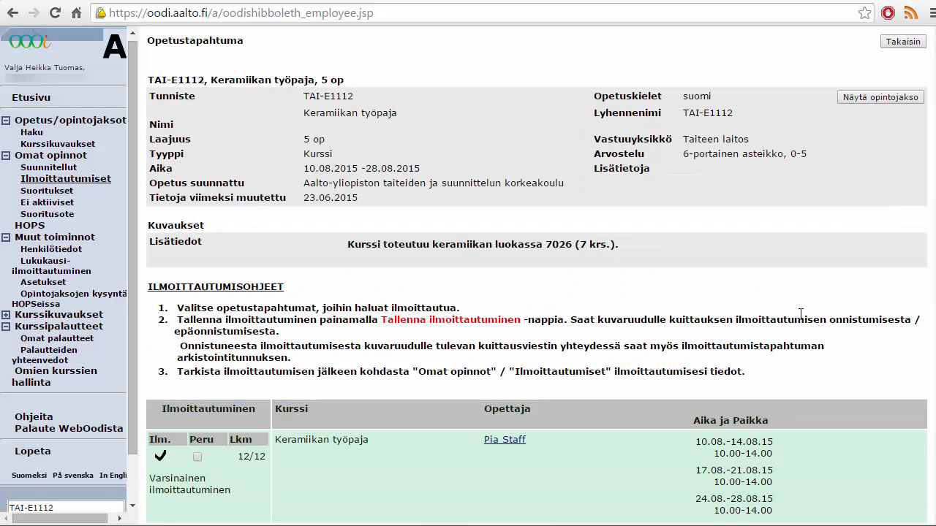
click(904, 41)
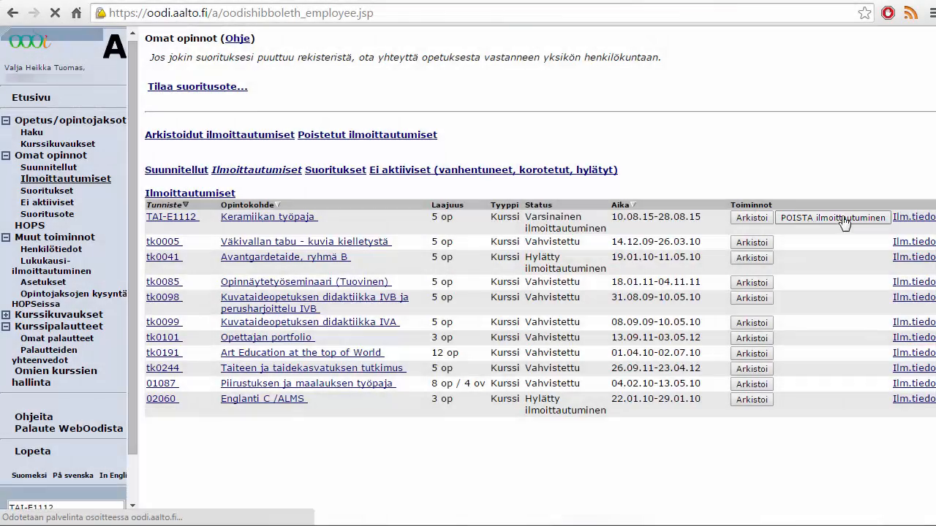
Step: Delete the enrolment in the TAI-E1112 Keramiikan työpaja course, confirm the removal, and return to the enrolment list
click(841, 222)
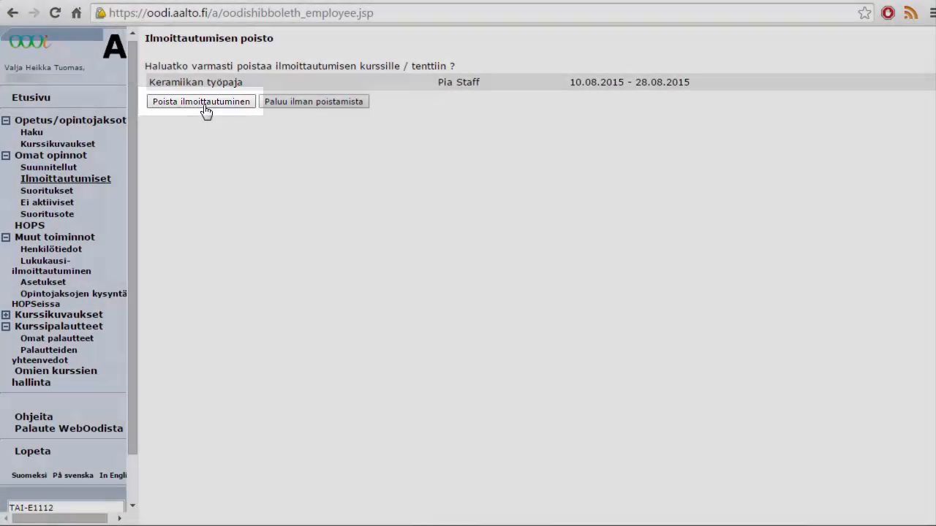
click(205, 103)
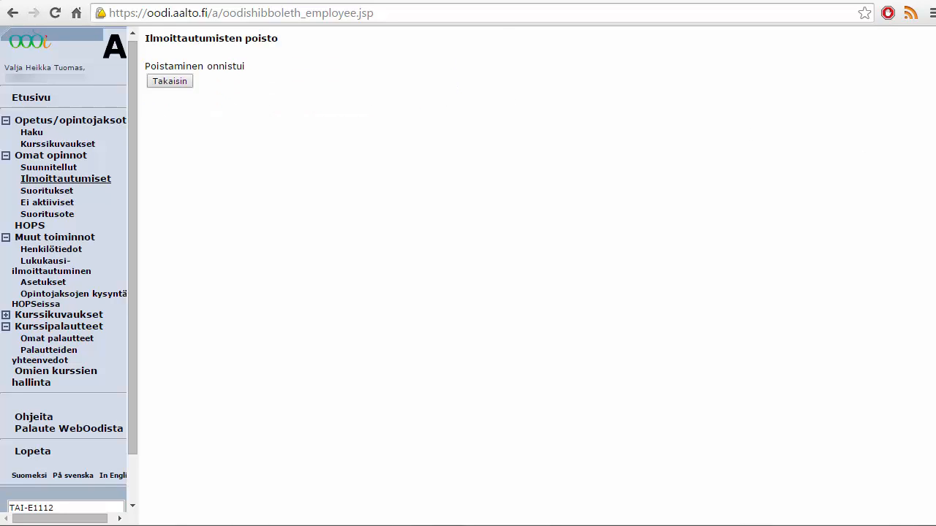
click(170, 81)
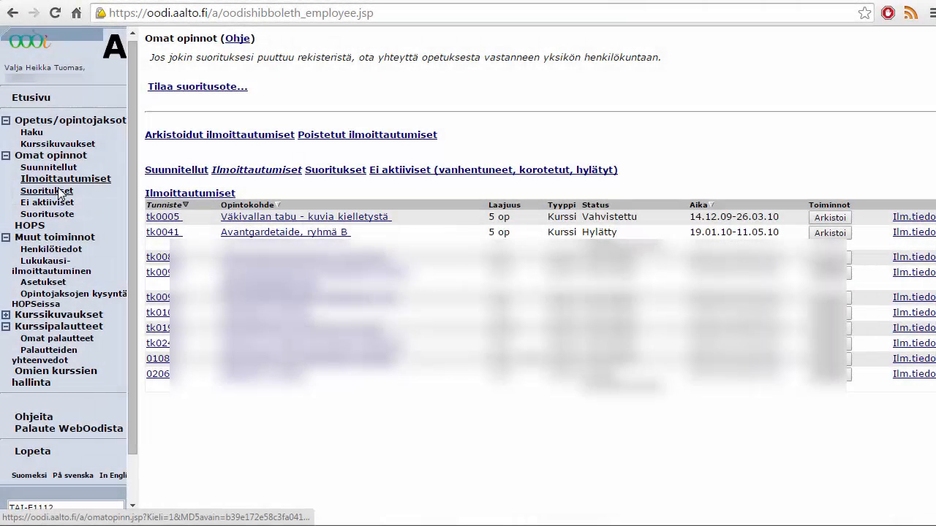
Step: View the completed studies and expand the 83M Taiteen maisteri degree to show its individual course credits
click(62, 190)
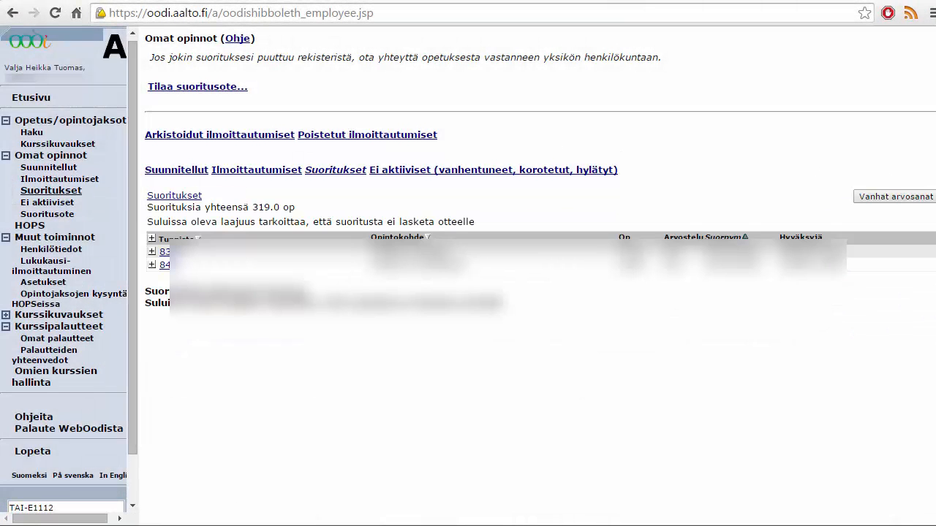
click(151, 253)
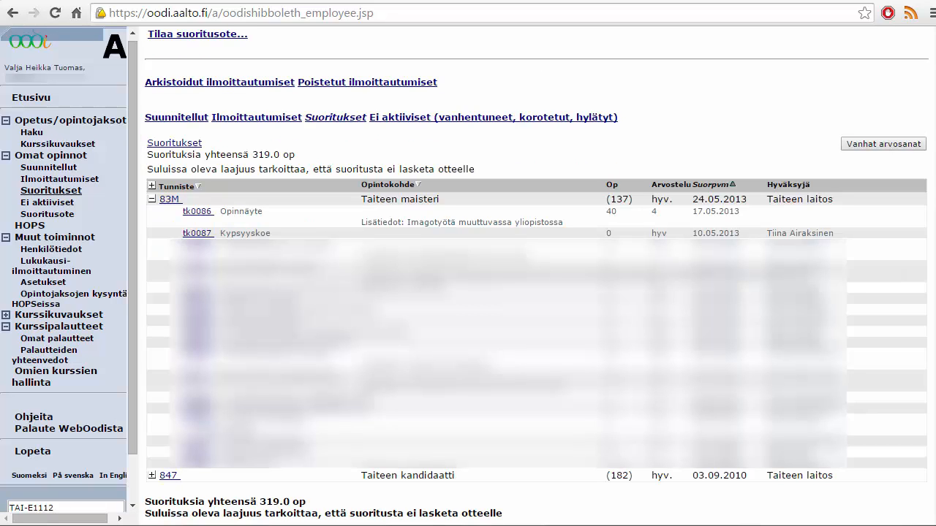